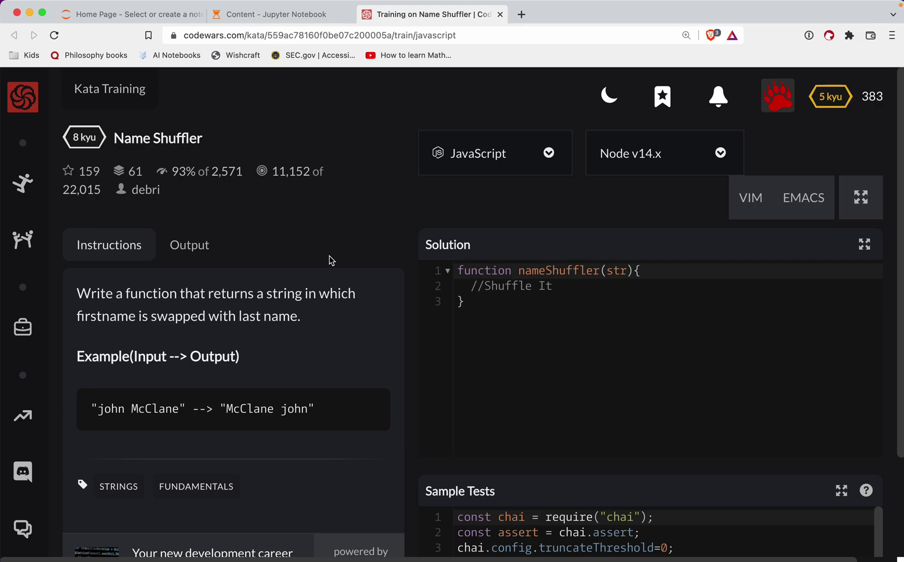
scroll(329, 261, "down", 1)
scroll(329, 261, "down", 2)
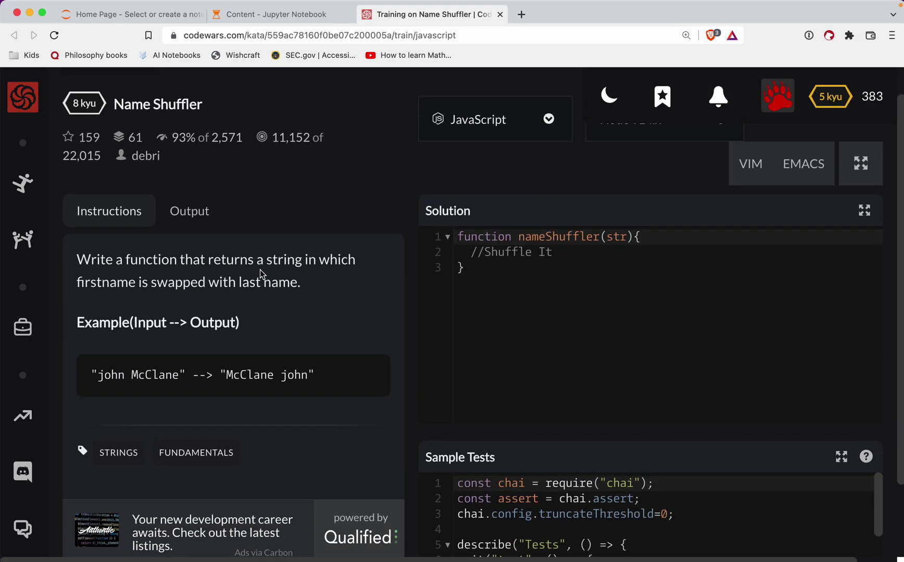
scroll(260, 272, "down", 1)
scroll(259, 278, "down", 1)
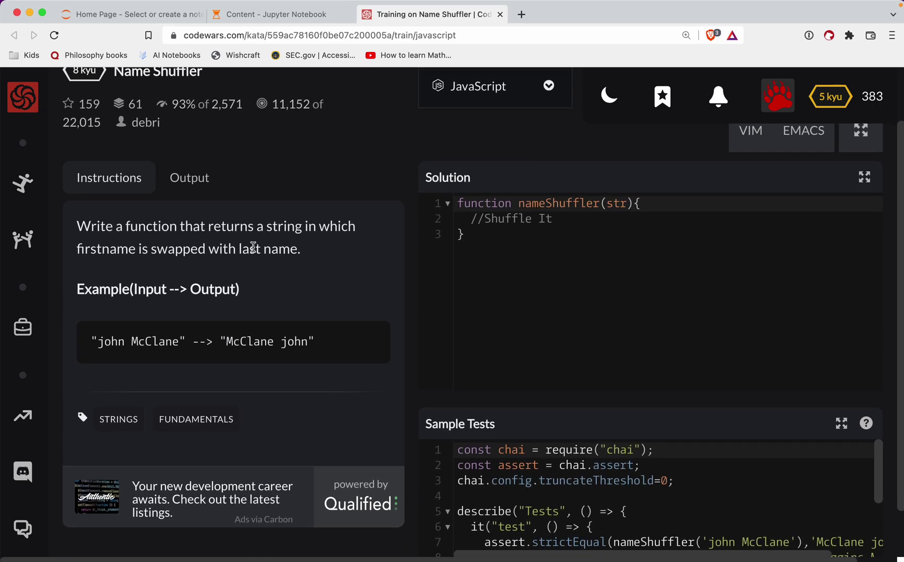
scroll(167, 337, "down", 3)
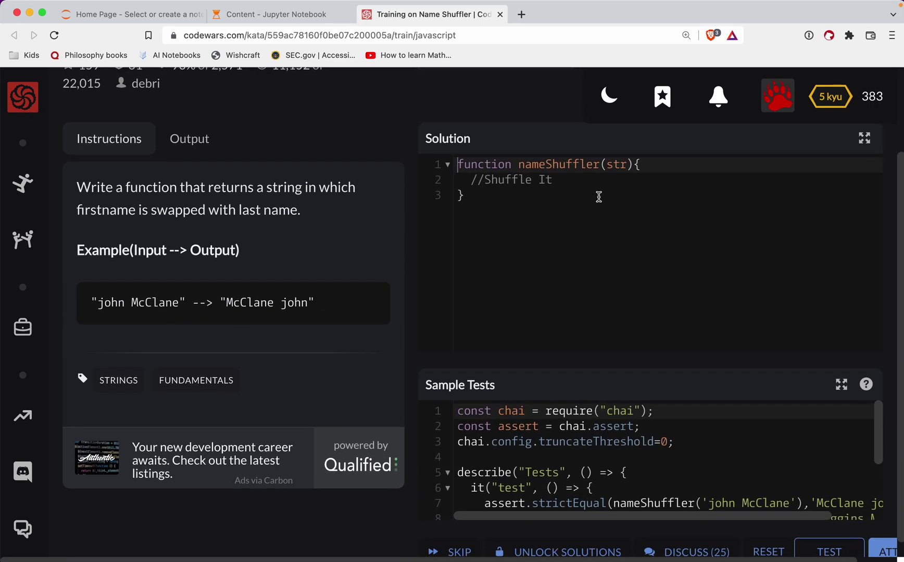
- Review the nameShuffler str parameter and the expected output 'McClane john'
double_click(615, 165)
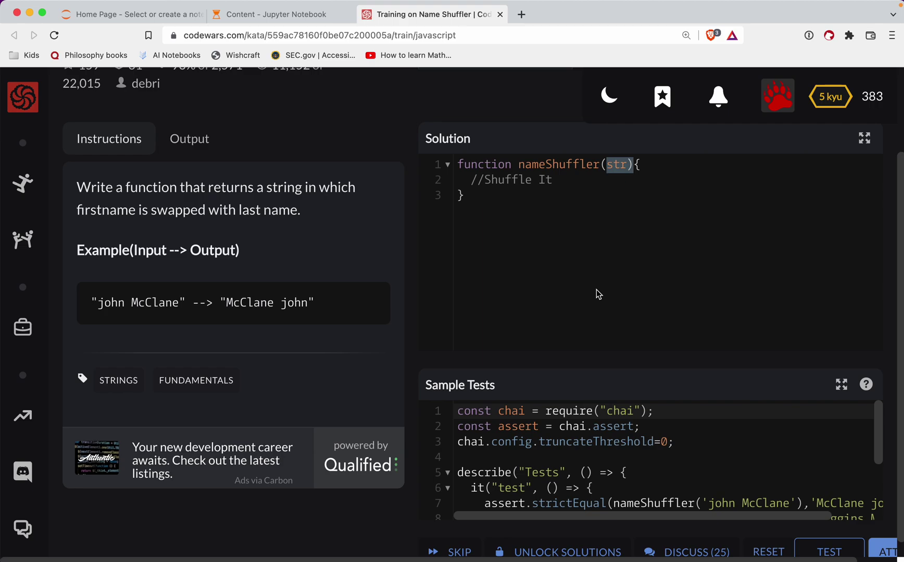
left_click_drag(219, 297, 355, 313)
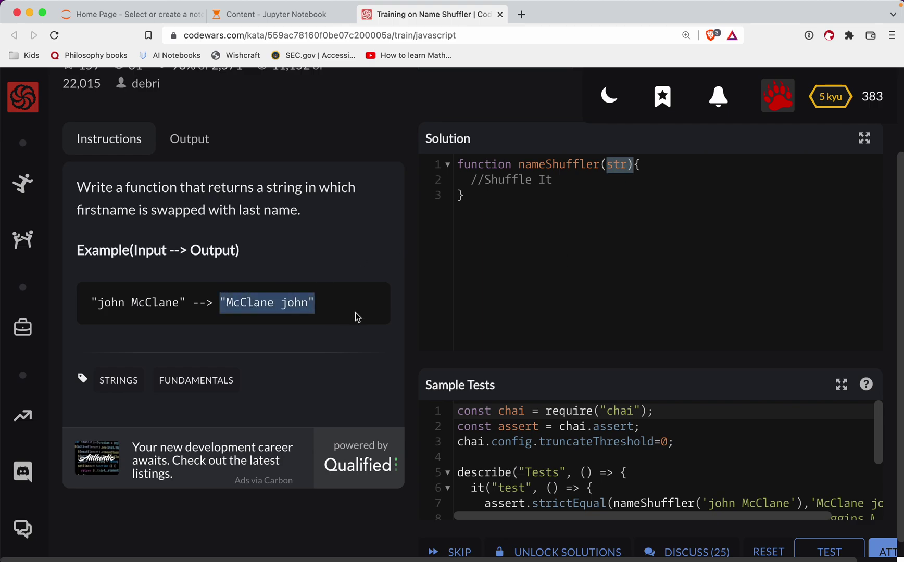
- In the console, declare name as 'foo bar' and split it on the space
key("alt+super+j")
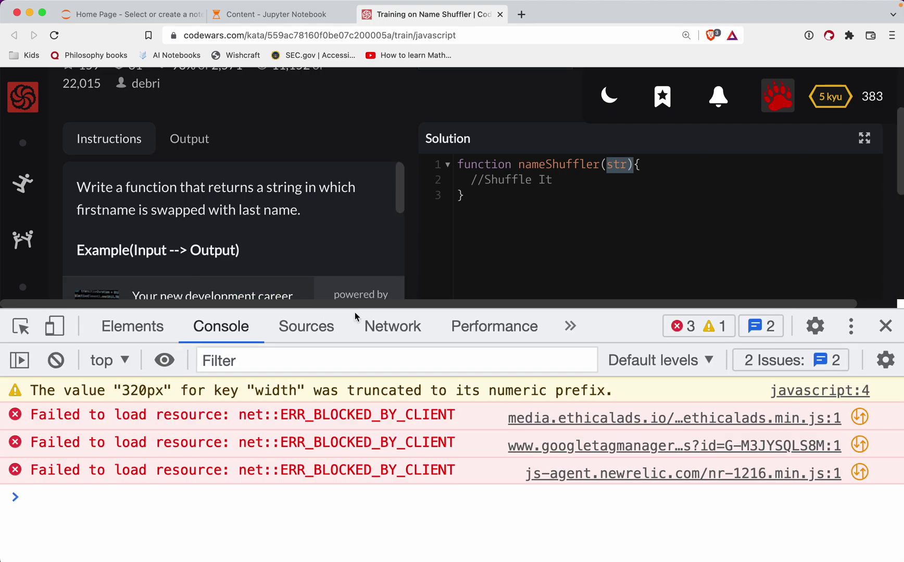
type("let name")
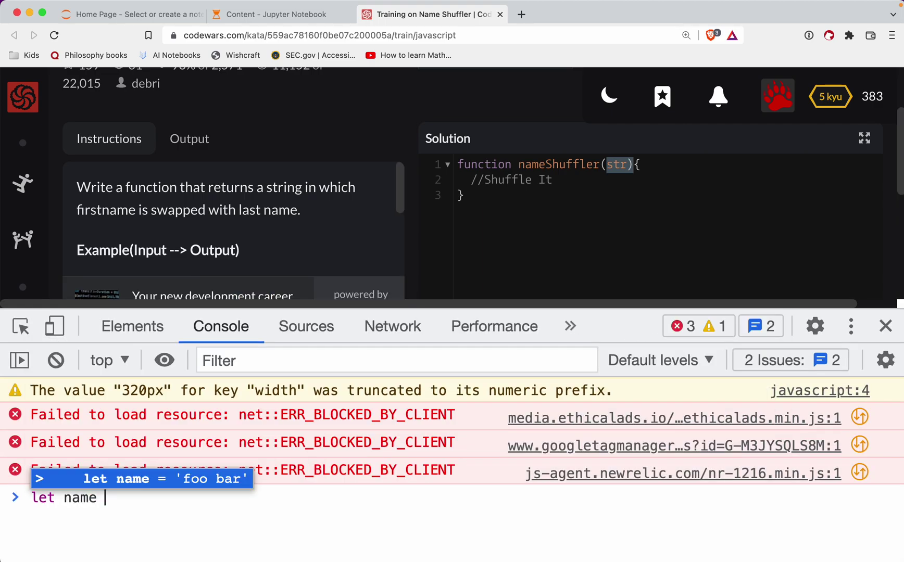
key("Tab")
key("Return")
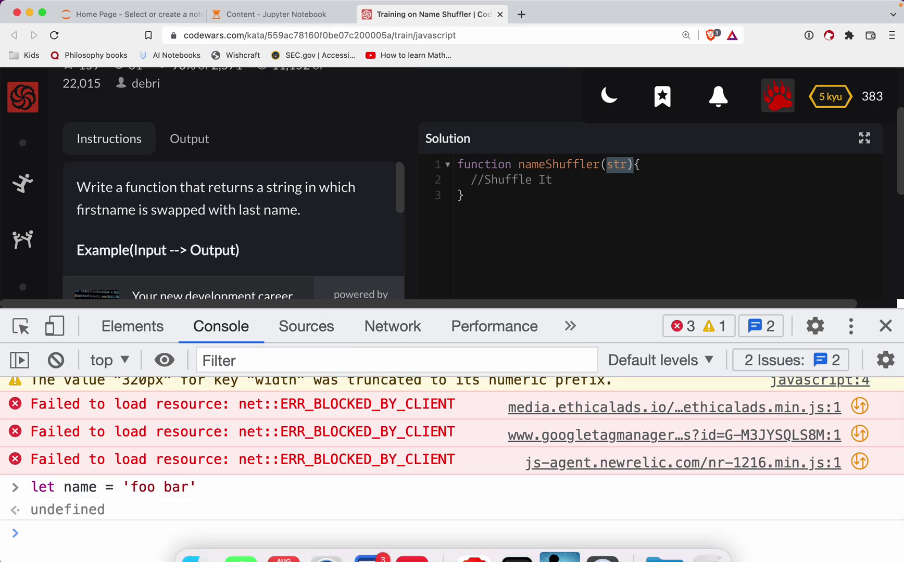
double_click(161, 489)
left_click(135, 525)
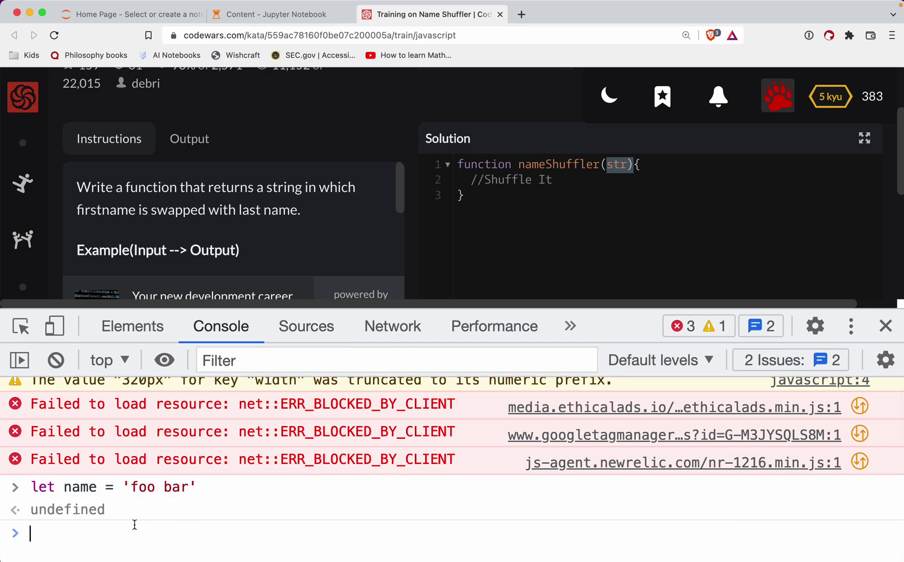
type("nam")
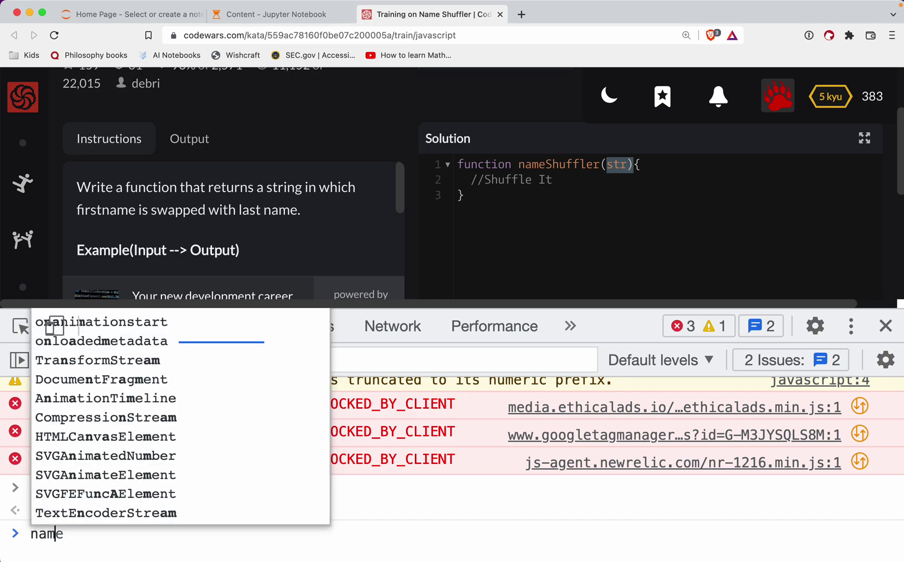
type("e.split(' ')")
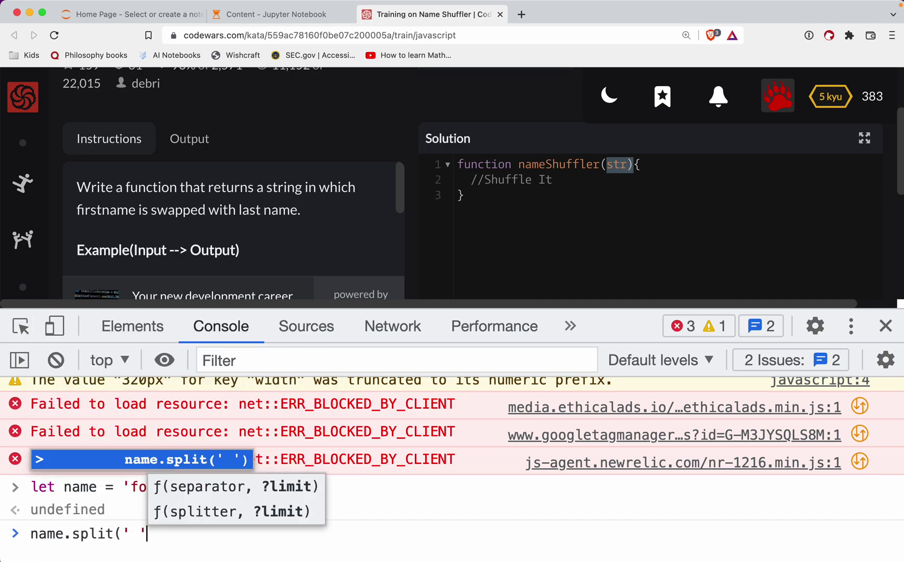
key("Return")
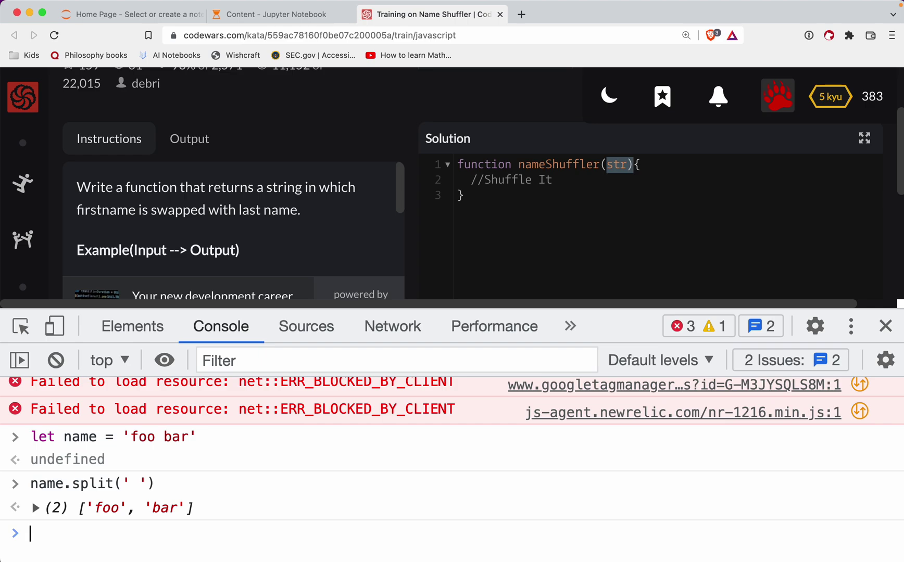
type("let")
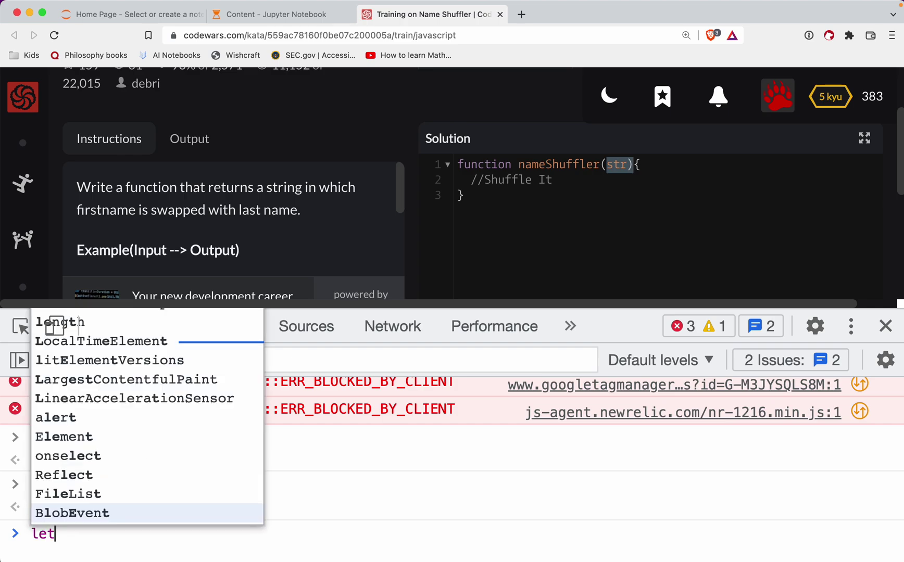
type(" [")
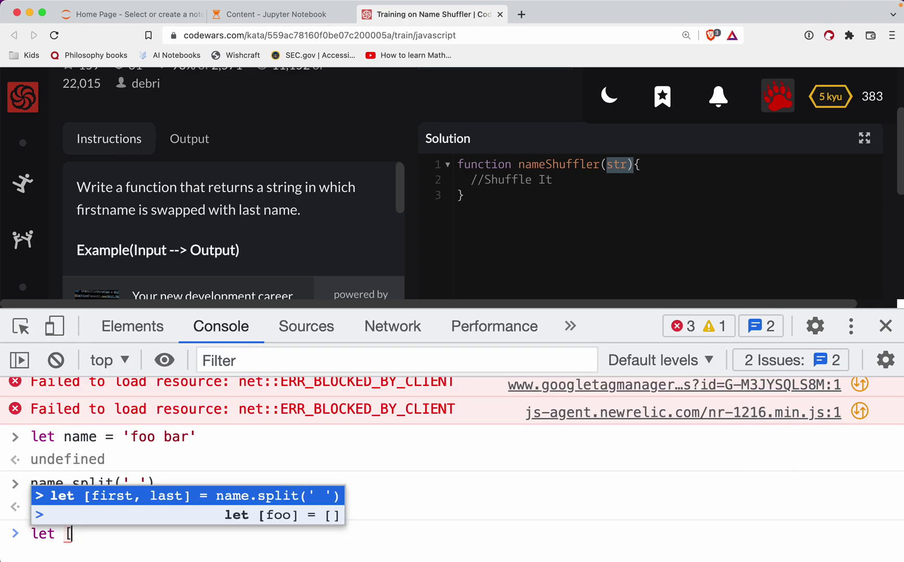
- Destructure the split into first and last, confirming 'foo' and 'bar'
key("Tab")
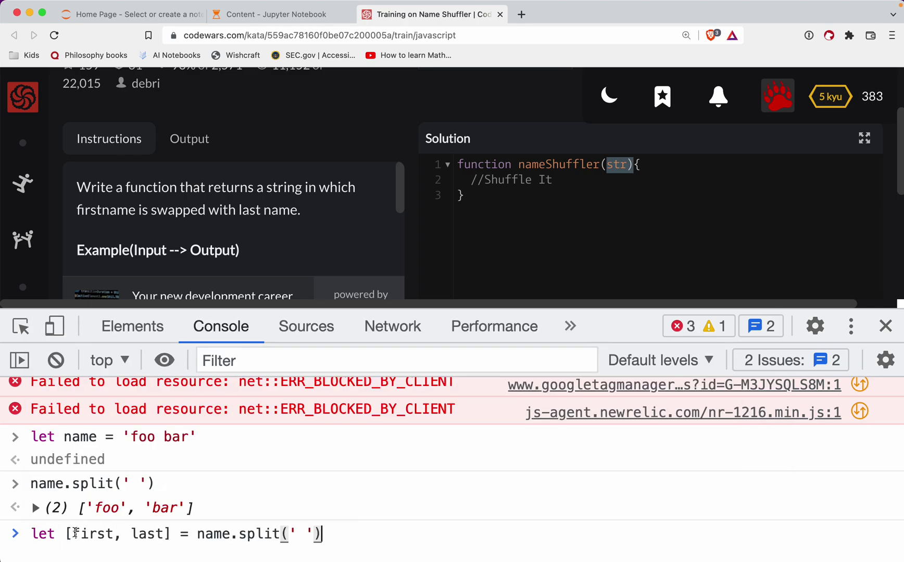
left_click_drag(73, 534, 306, 533)
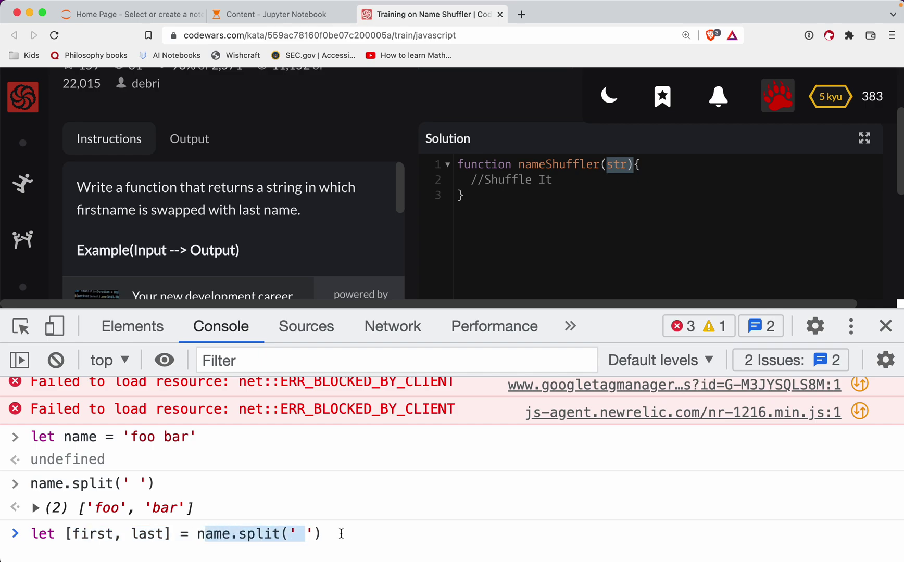
key("Return")
type("first")
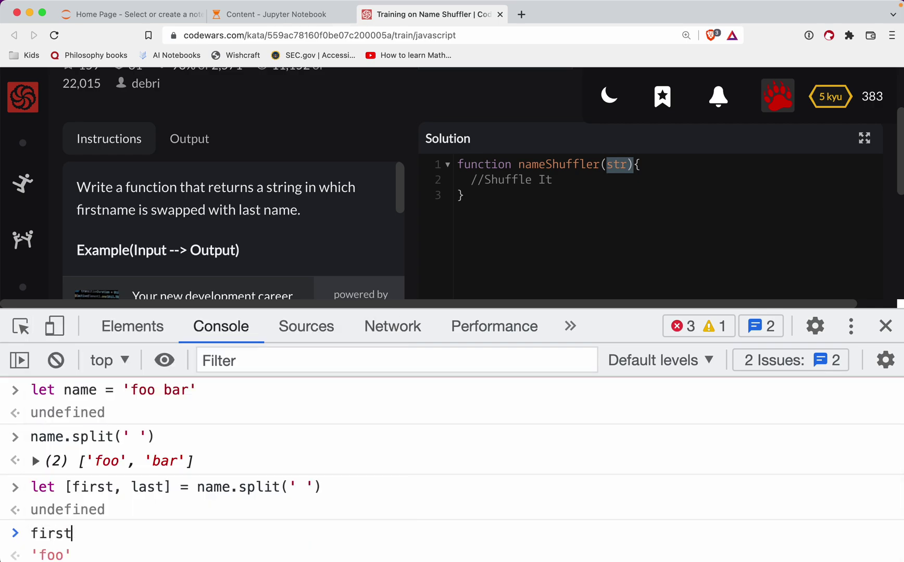
key("Return")
type("last")
key("Return")
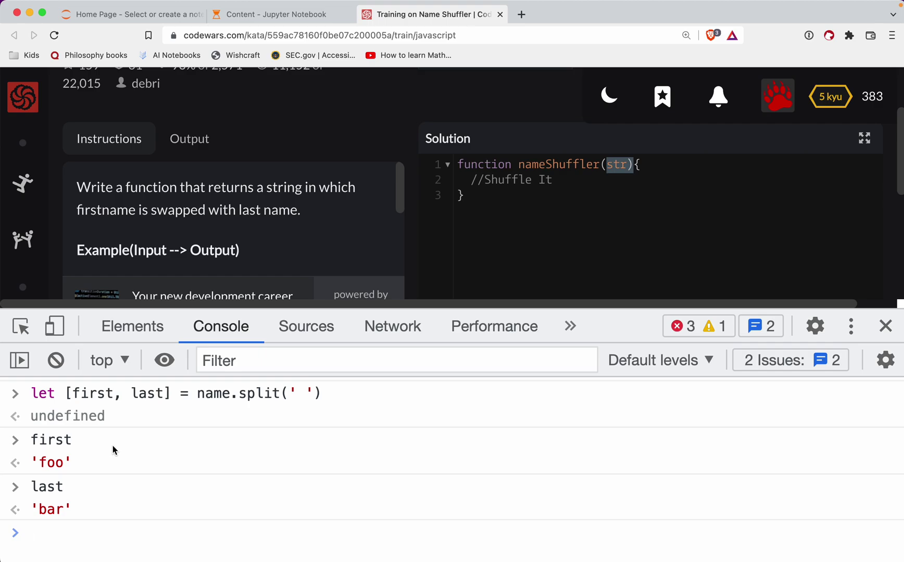
- Replace the //Shuffle It comment with the console's first, last destructuring line
left_click(472, 179)
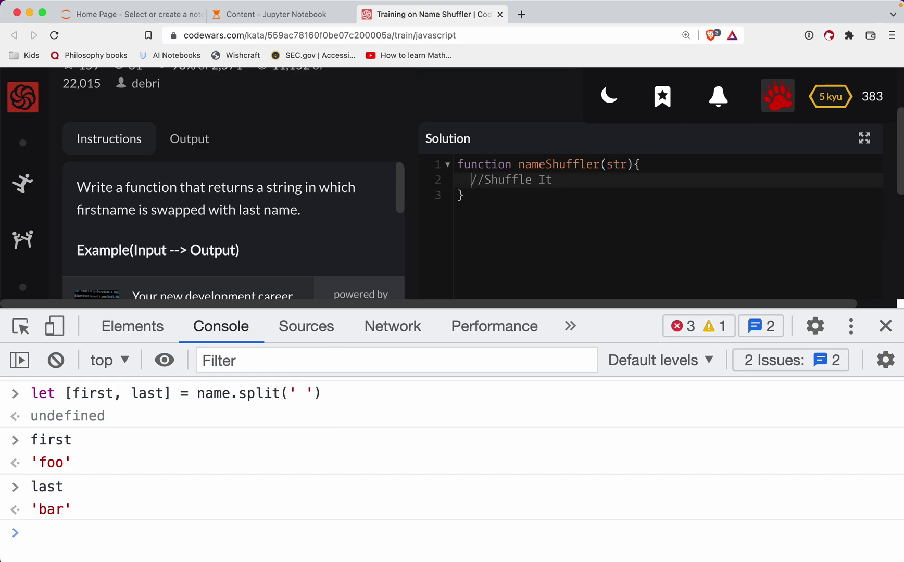
key("shift+End")
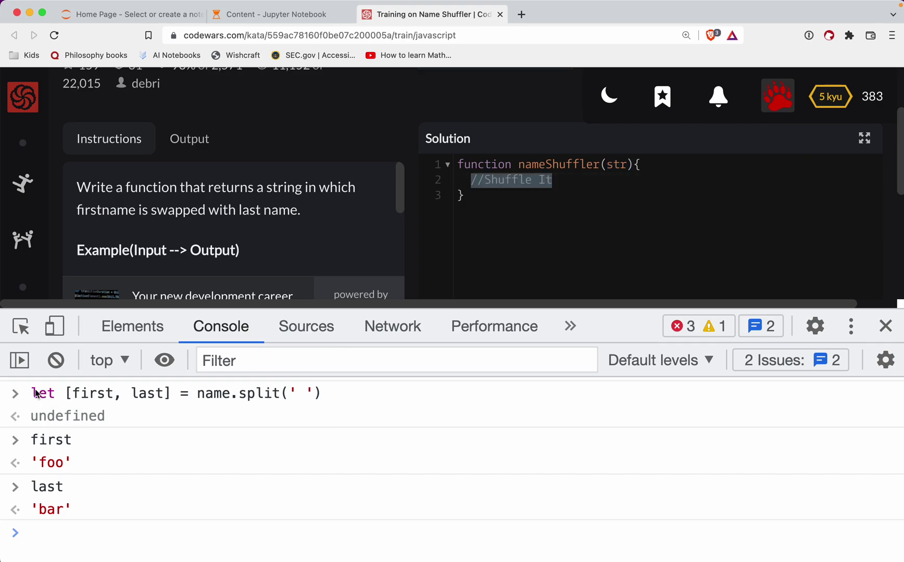
left_click_drag(32, 394, 360, 394)
key("cmd+c")
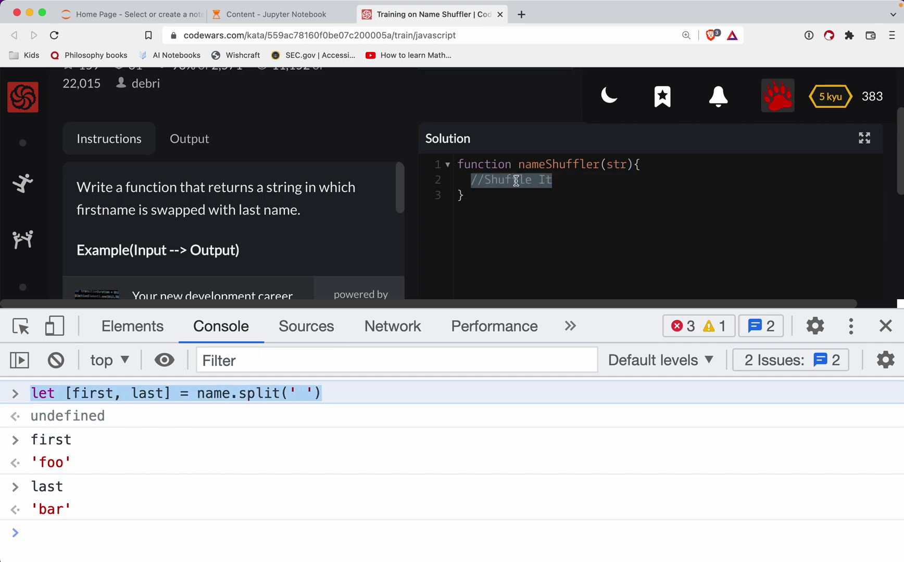
left_click(516, 180)
key("shift+End")
key("cmd+v")
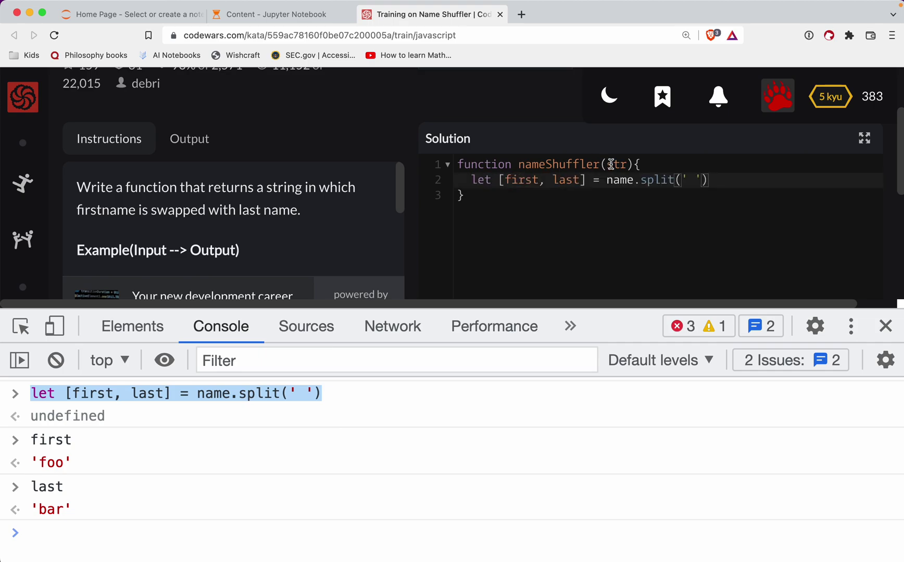
- Change name to str in the split line, start the return line, and close DevTools
double_click(616, 164)
double_click(619, 179)
type("str")
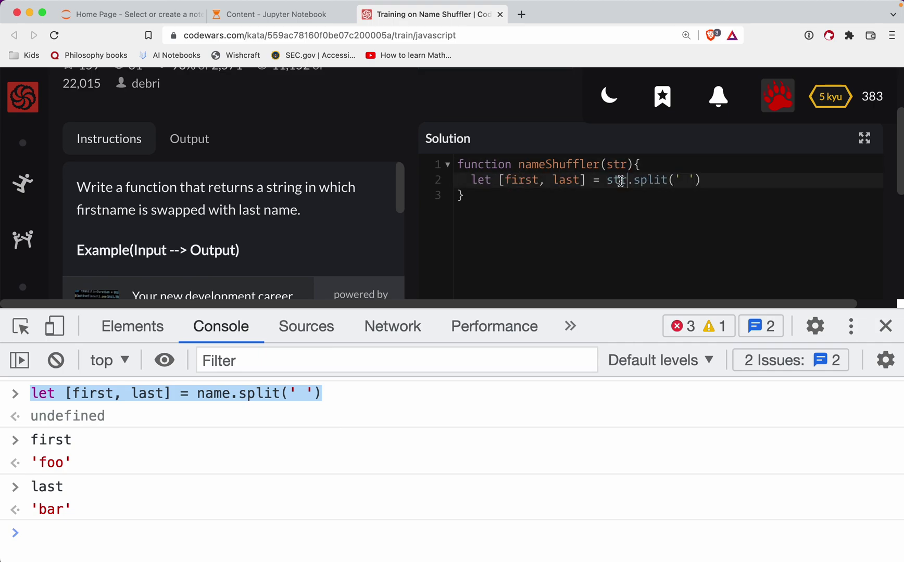
key("Return")
type("return")
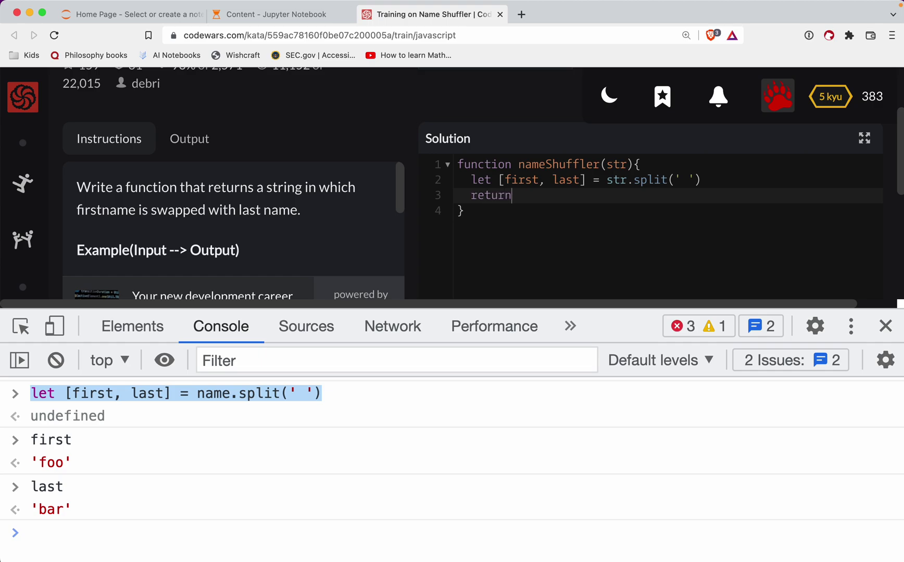
type(" last +")
type(" ' ' +")
type(" first")
left_click(886, 325)
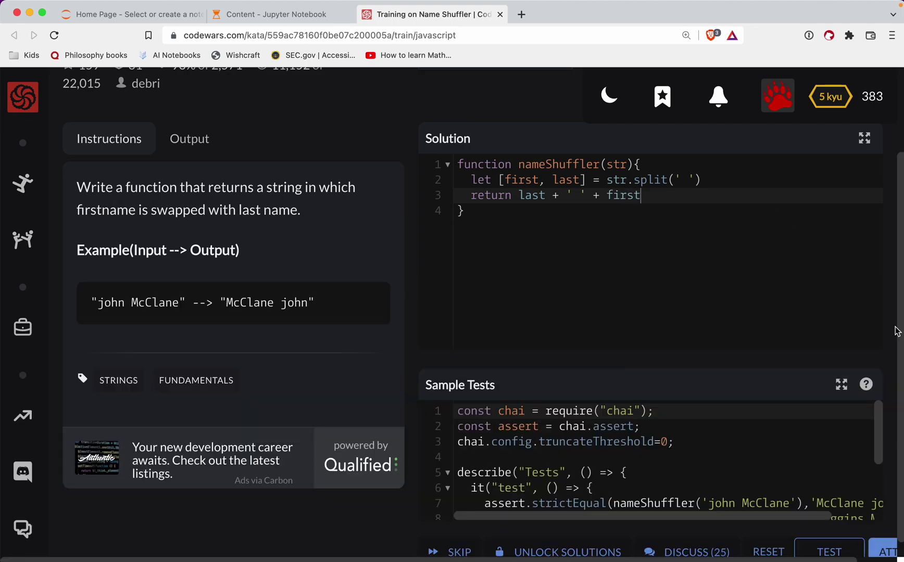
- Run the sample tests, pass all 40 attempt tests, and submit the solution
left_click(821, 552)
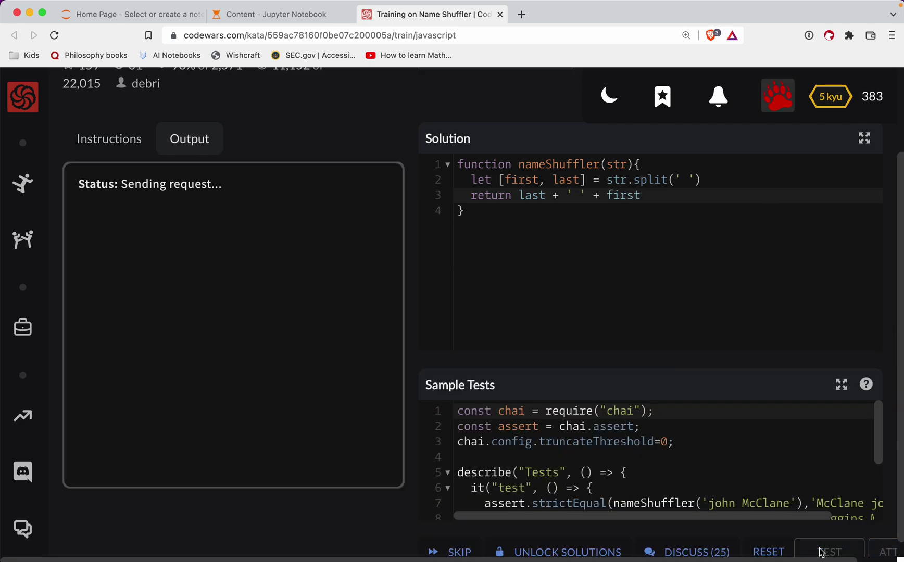
left_click(884, 549)
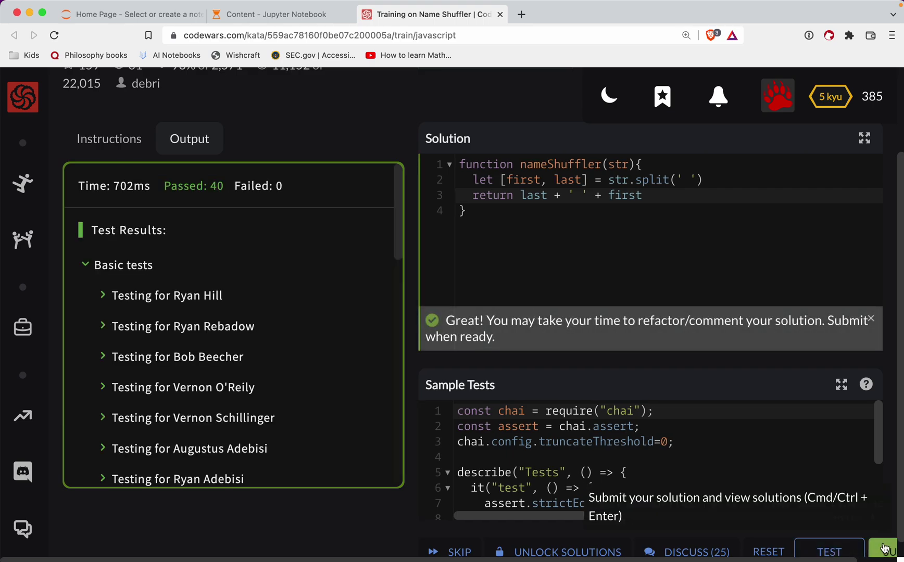
left_click(885, 551)
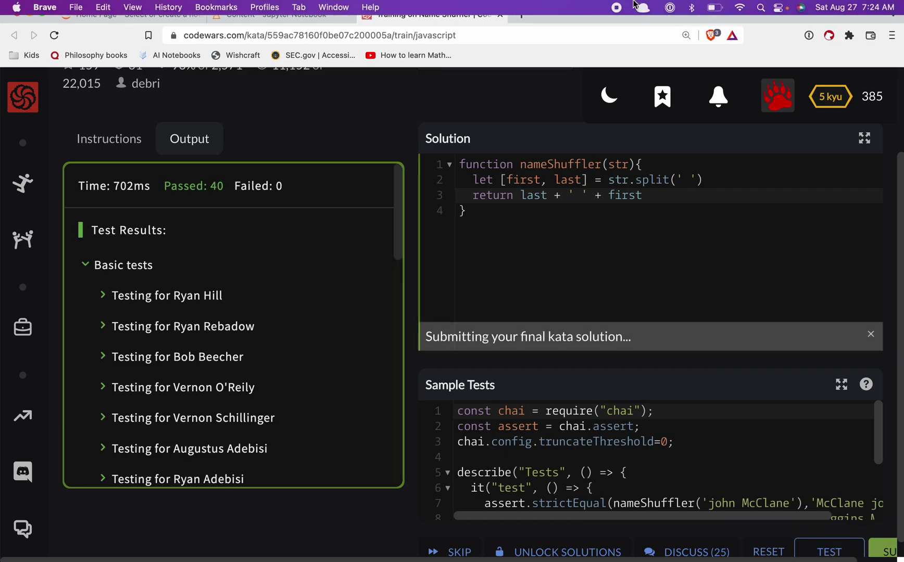